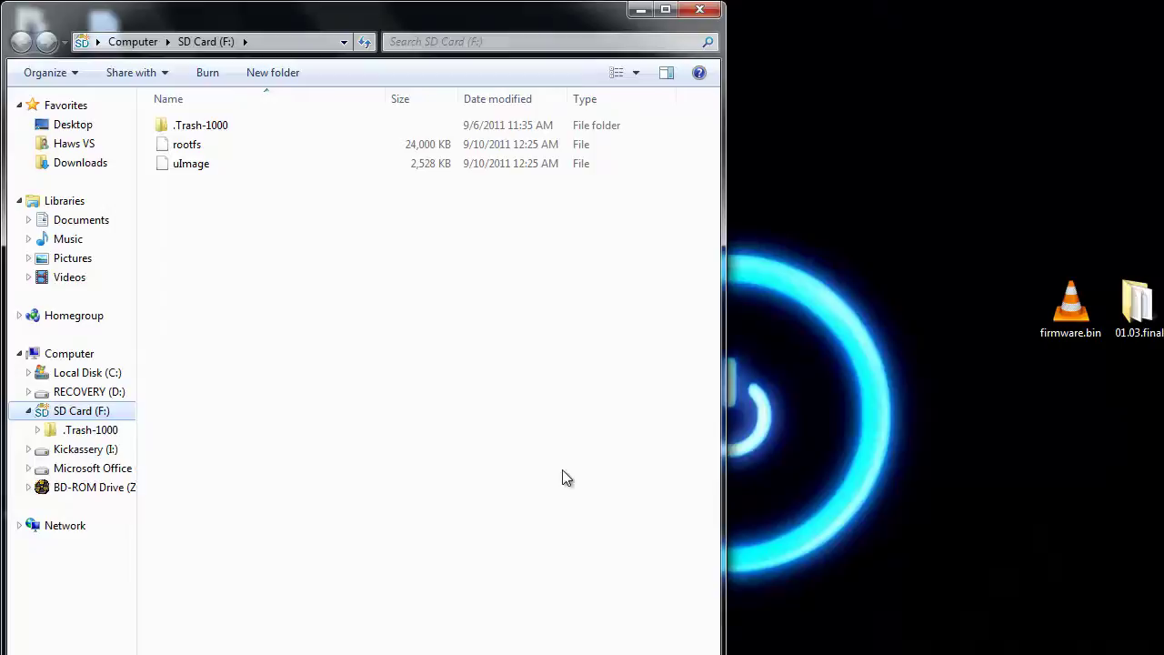
Look through the files folder inside .Trash-1000 on SD Card (F:) and return to the card's root
double_click(191, 127)
double_click(186, 127)
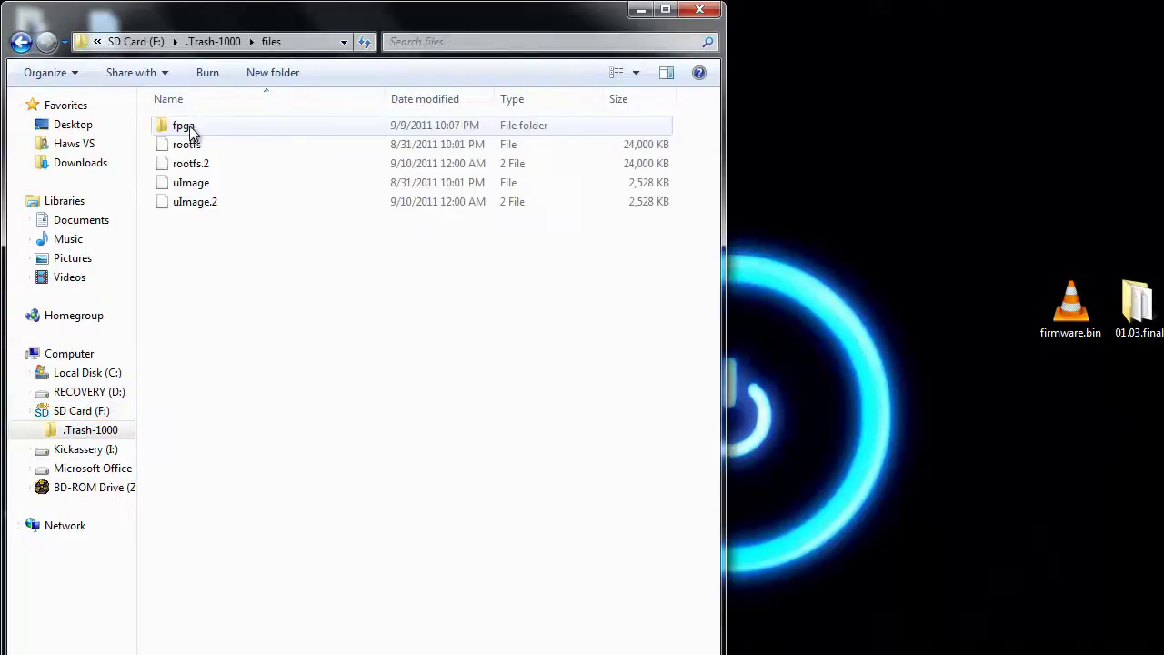
click(20, 43)
click(20, 43)
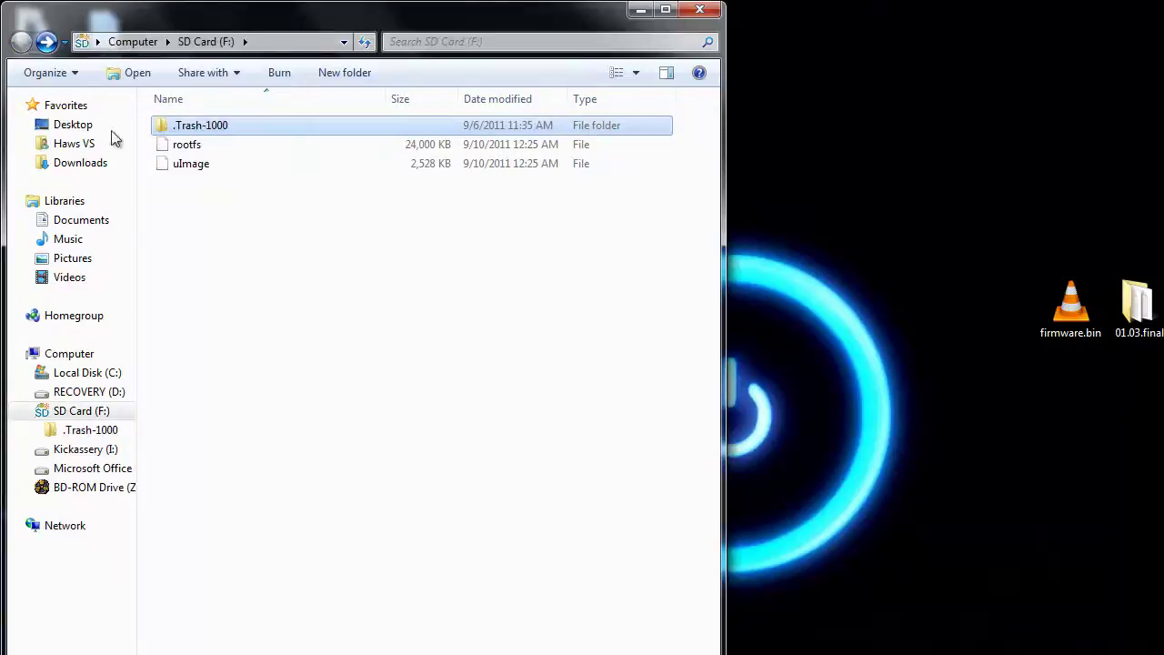
click(271, 315)
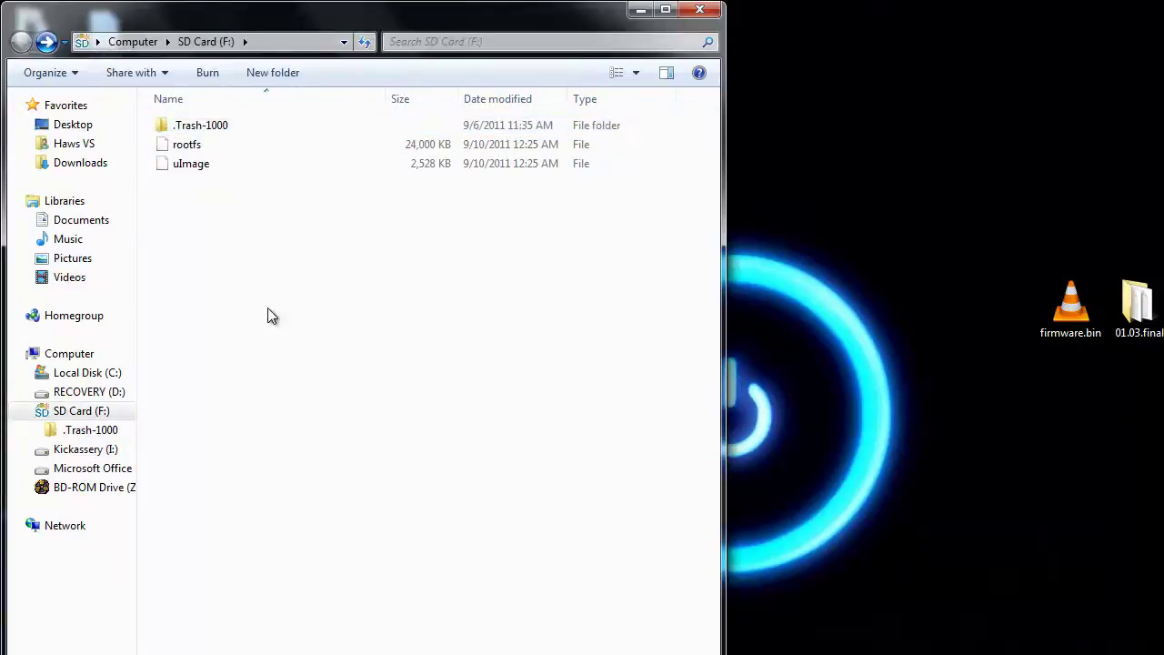
Try to copy SD Card (F:) and paste it onto the desktop
right_click(95, 414)
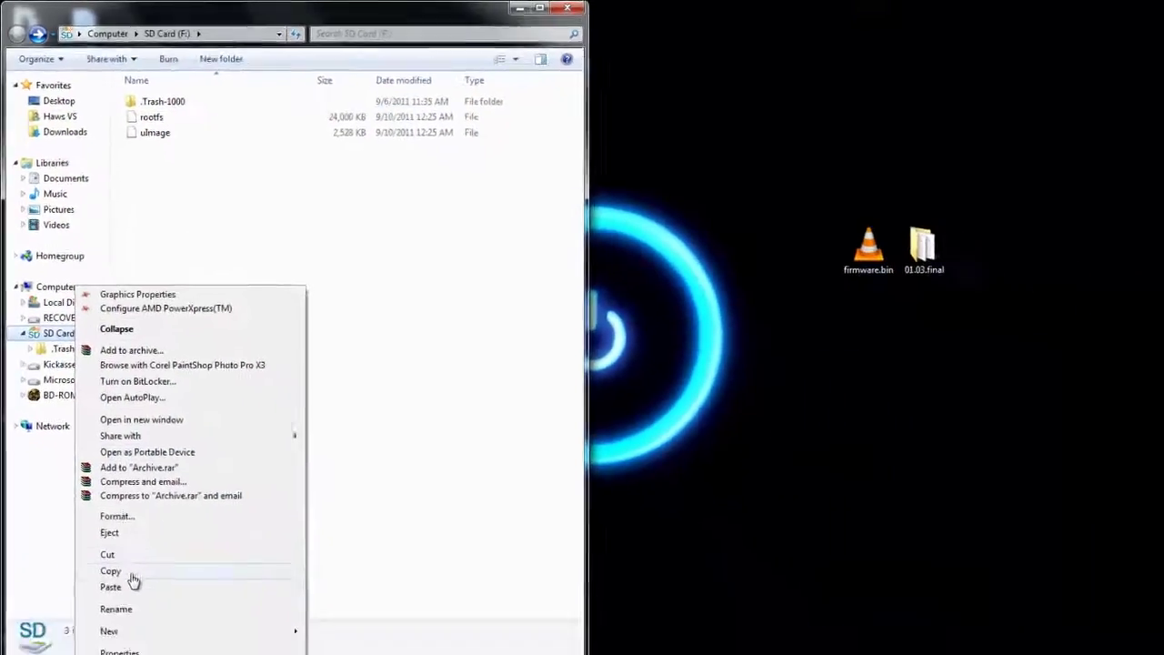
click(153, 654)
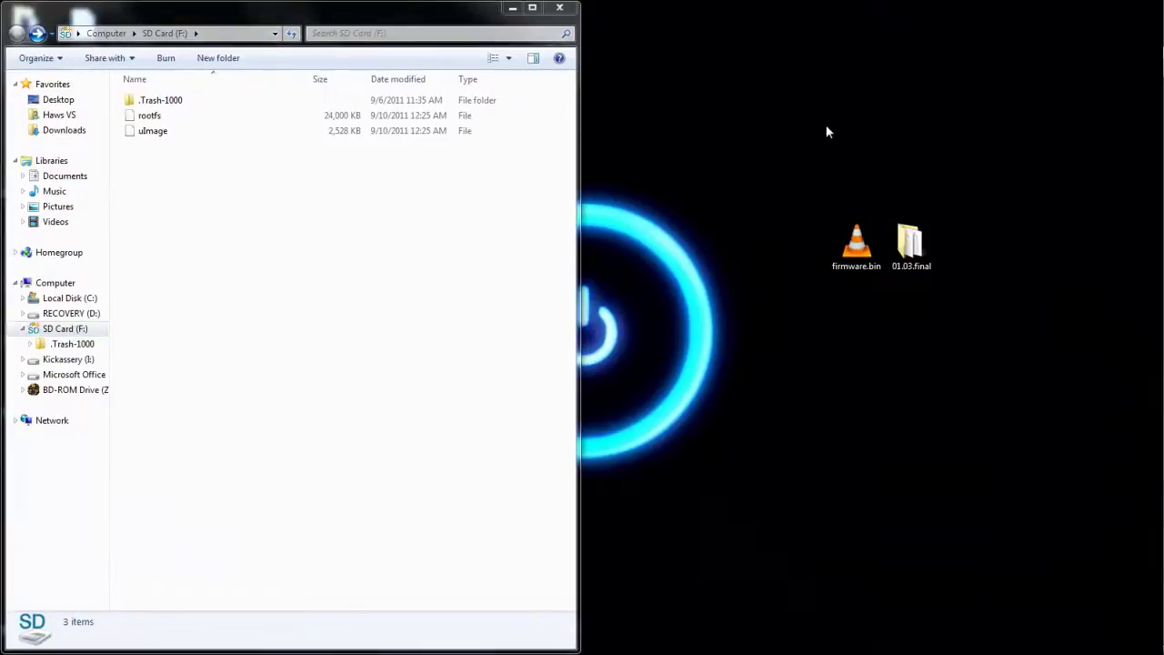
right_click(877, 83)
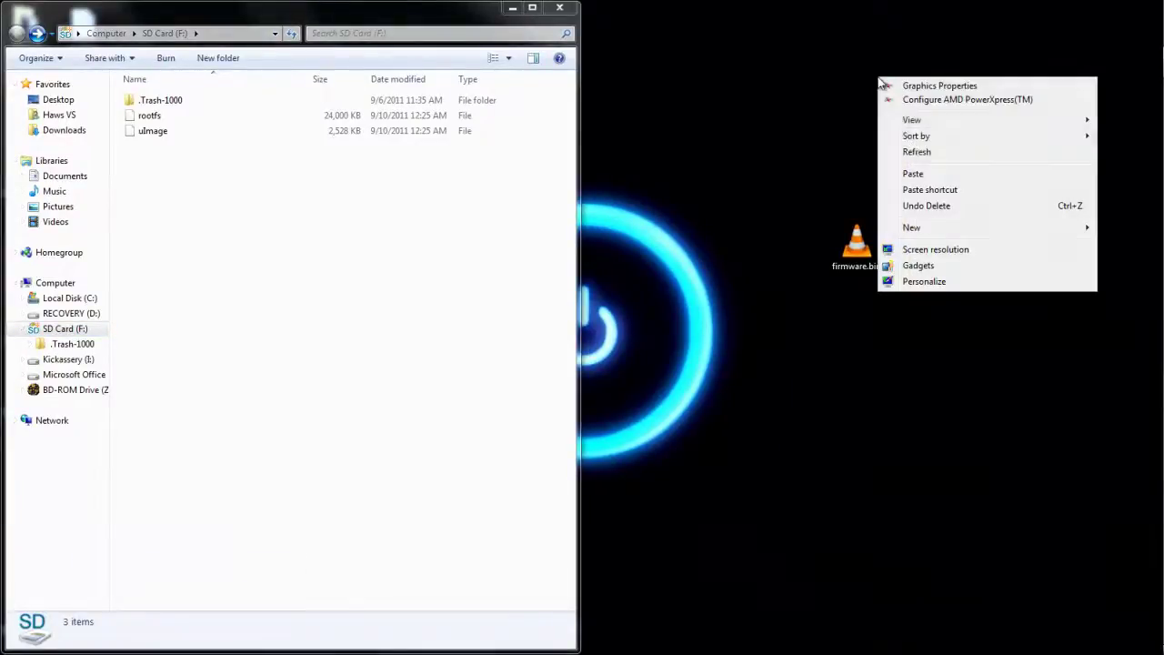
click(918, 175)
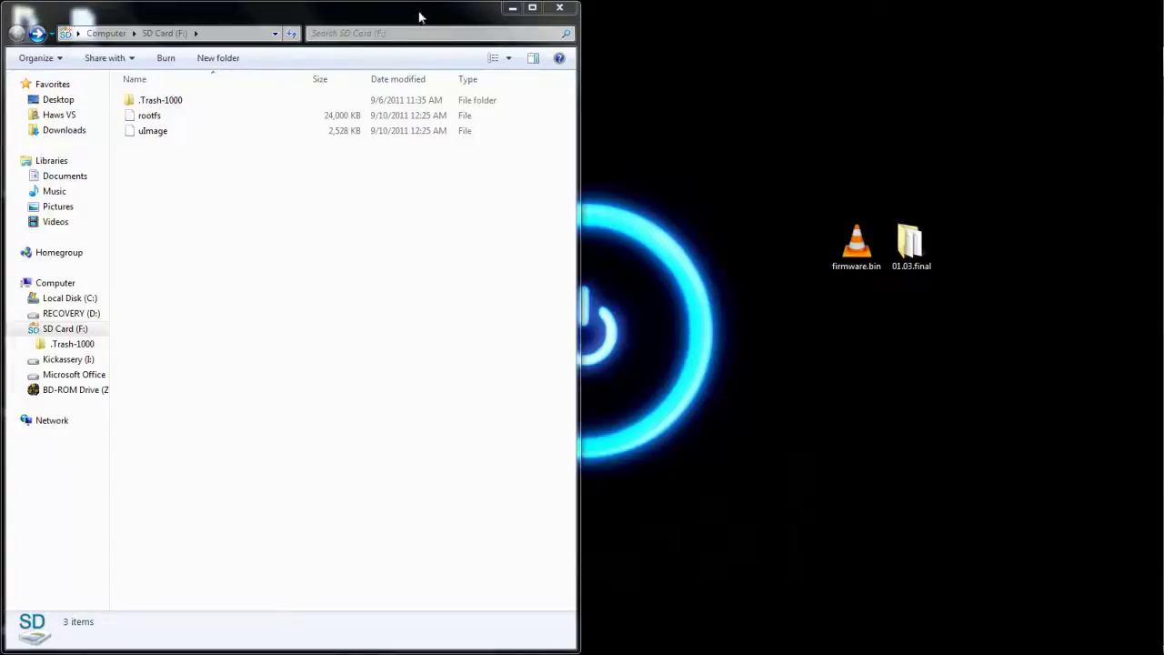
Copy firmware.bin from the desktop to the root of SD Card (F:), with the card's window docked to half the screen
drag(420, 20, 476, 4)
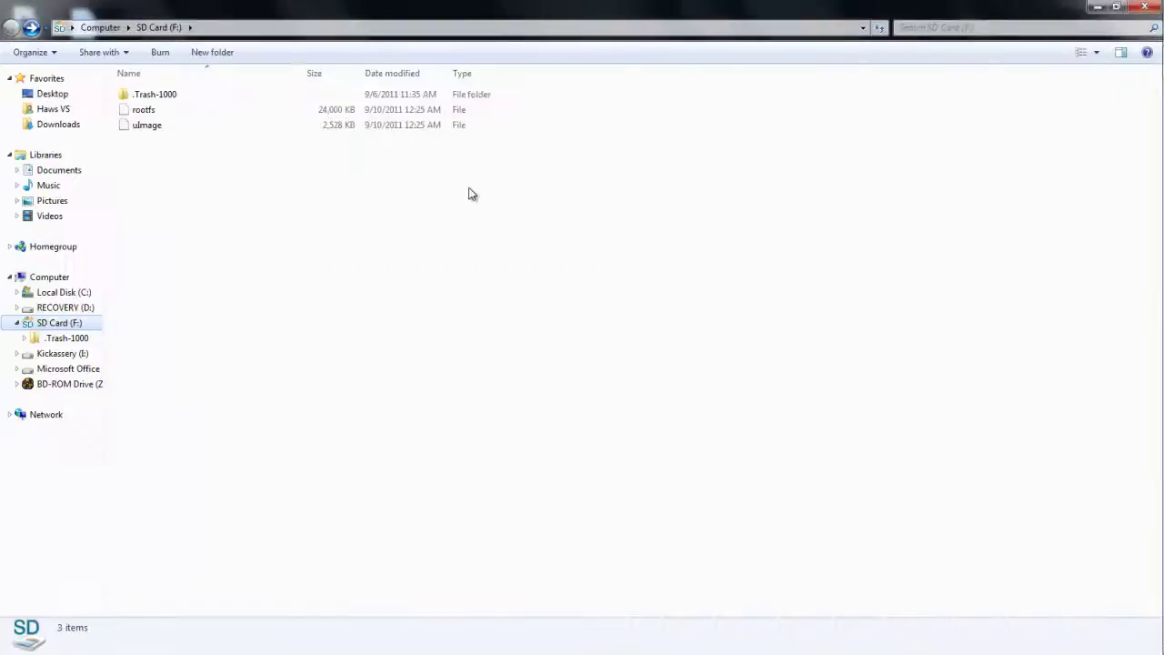
drag(234, 11, 9, 87)
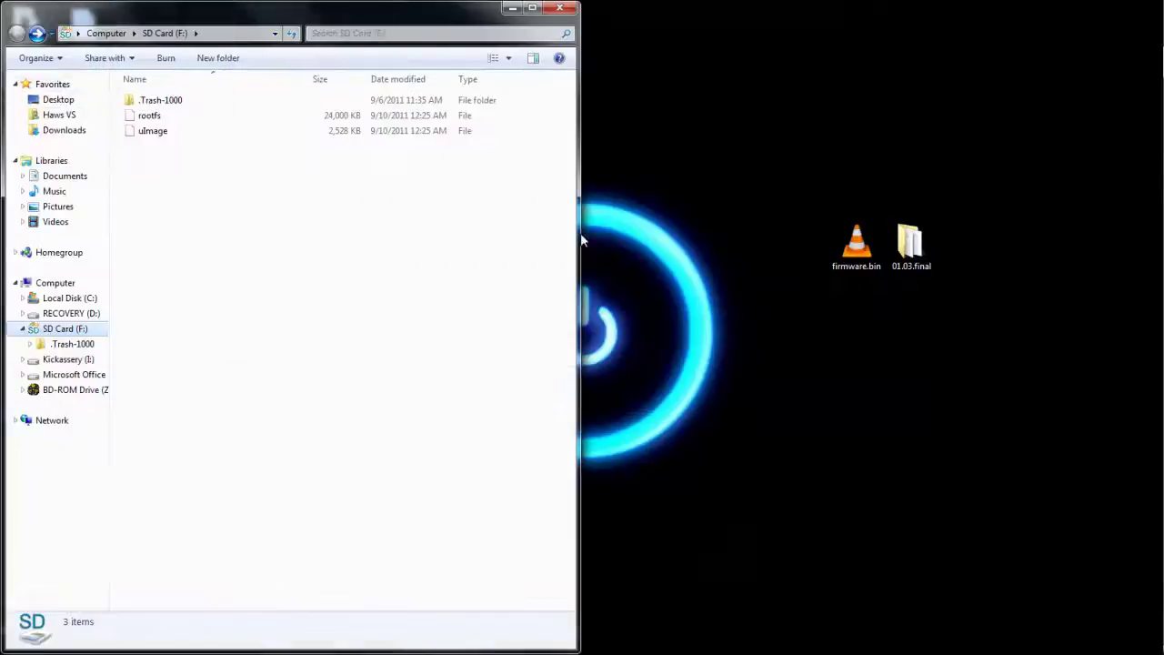
click(749, 310)
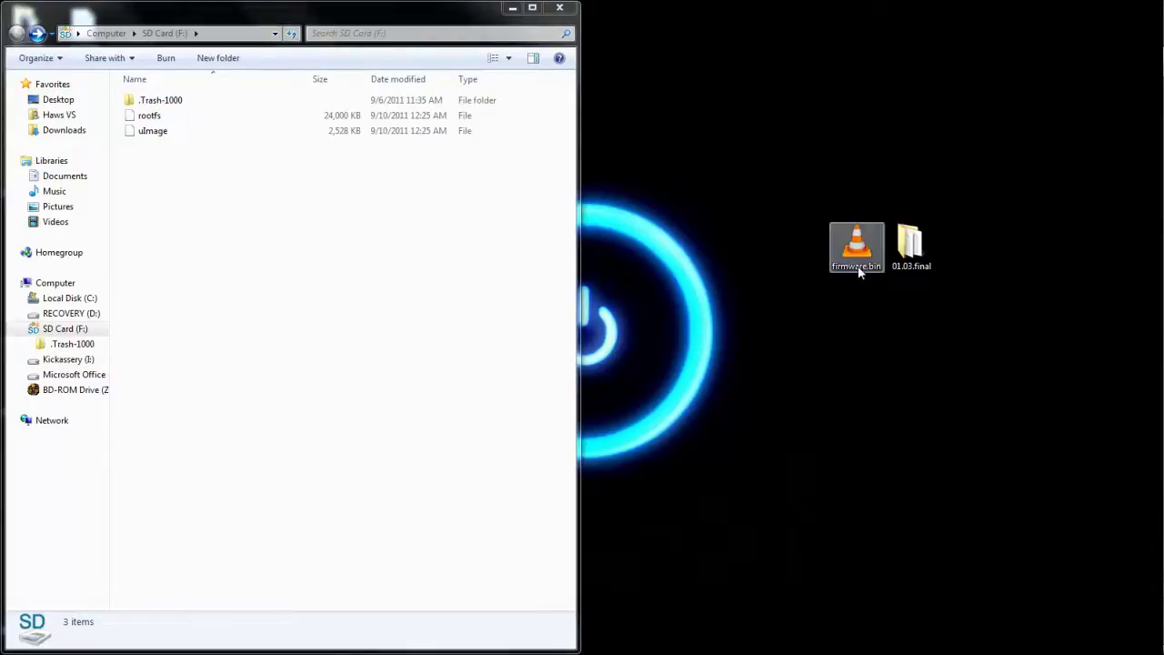
drag(858, 269, 195, 353)
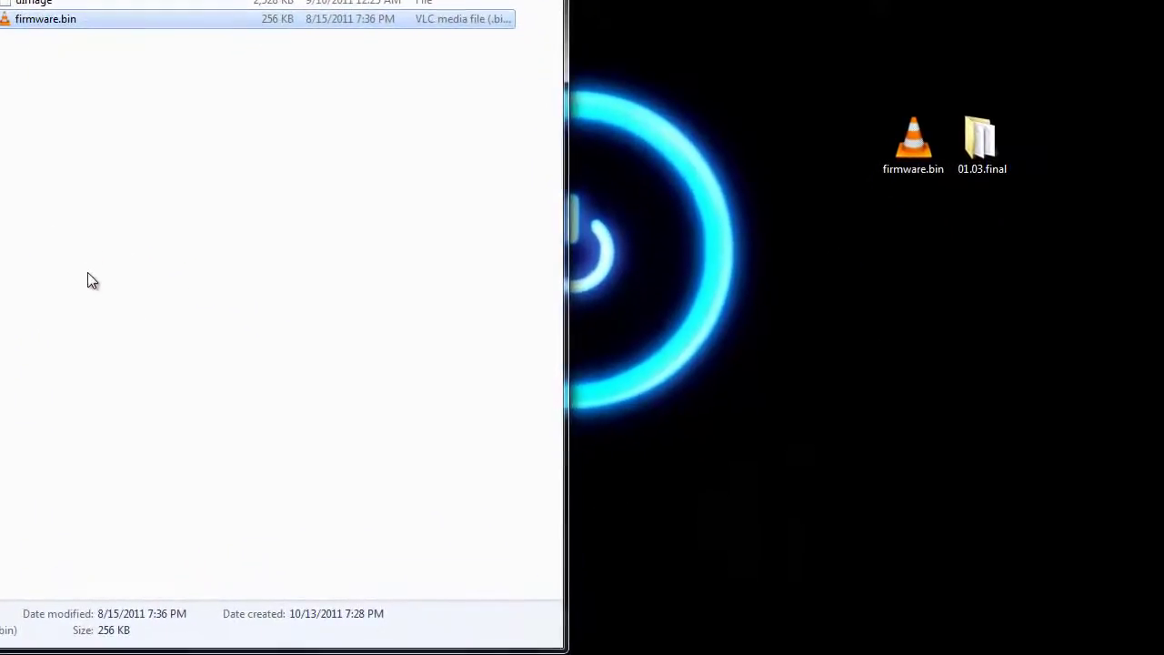
click(165, 139)
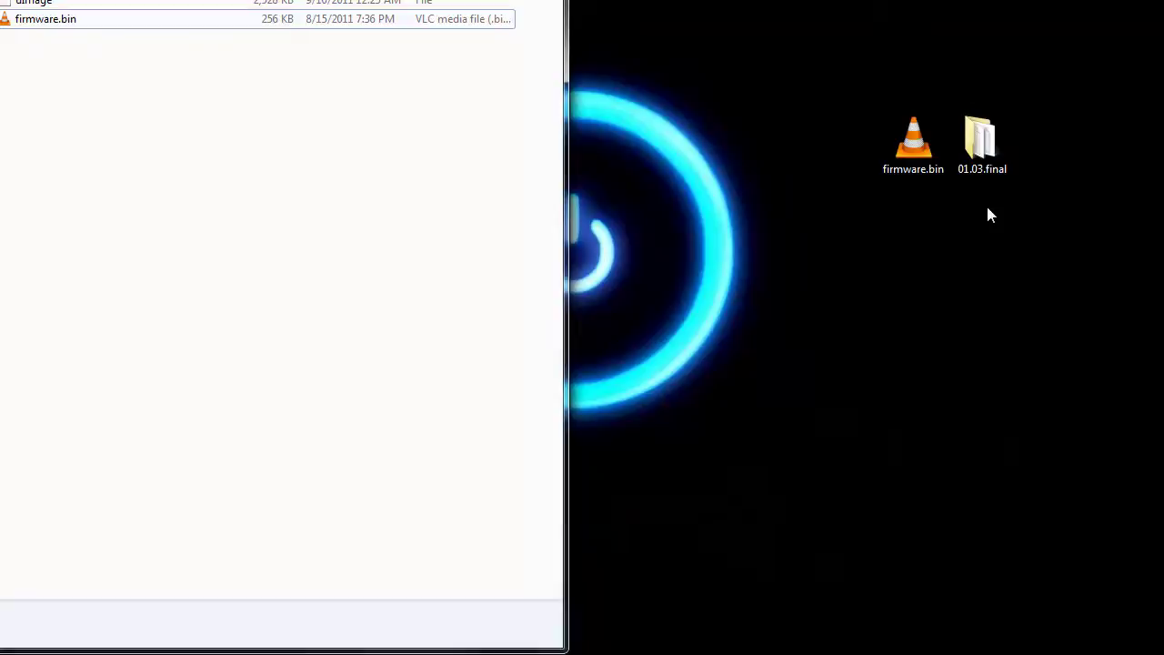
Open the 01.03.final folder beside the SD card window and try to copy its rootfs and uImage files onto the card
double_click(981, 141)
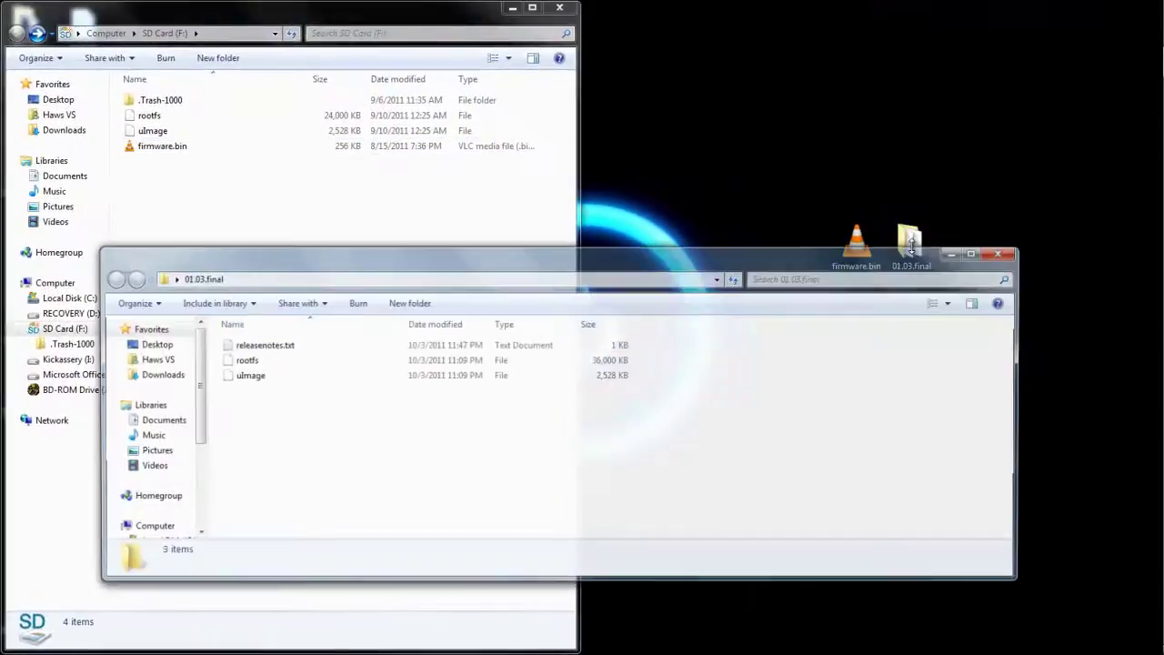
drag(791, 265, 1162, 171)
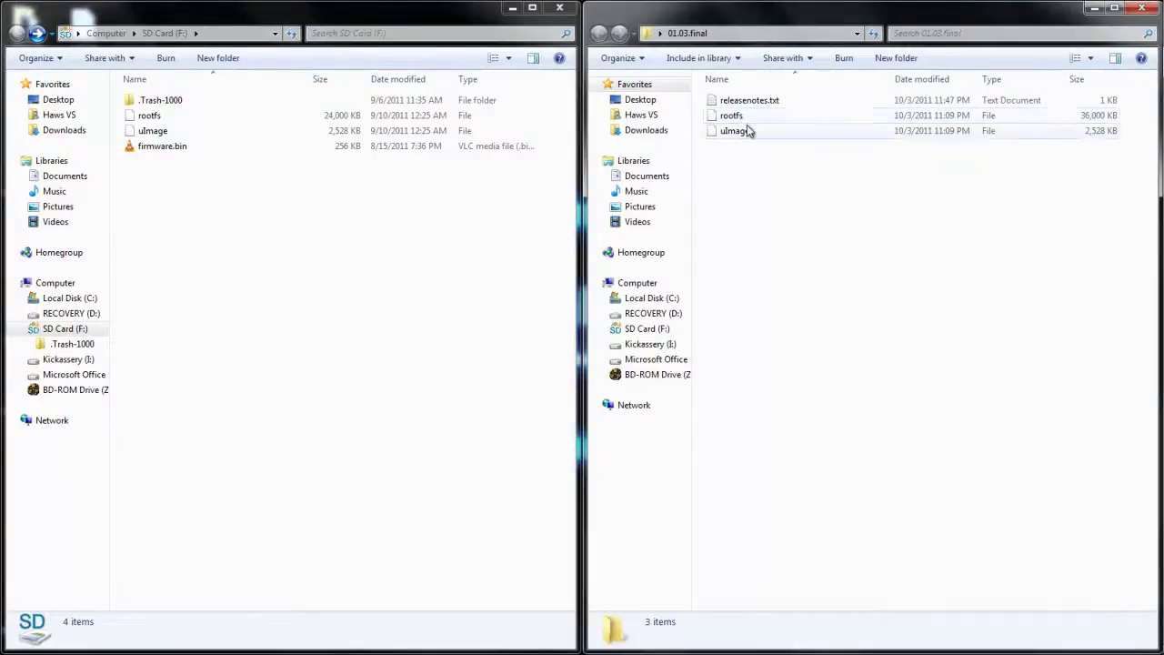
drag(786, 188, 224, 328)
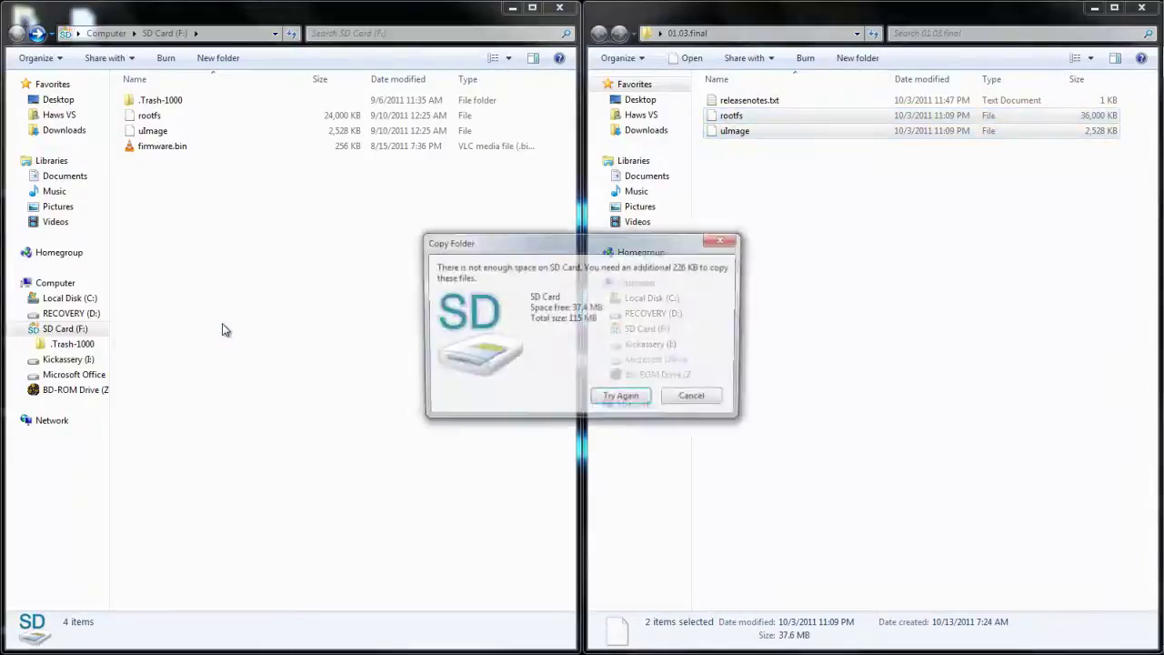
click(695, 399)
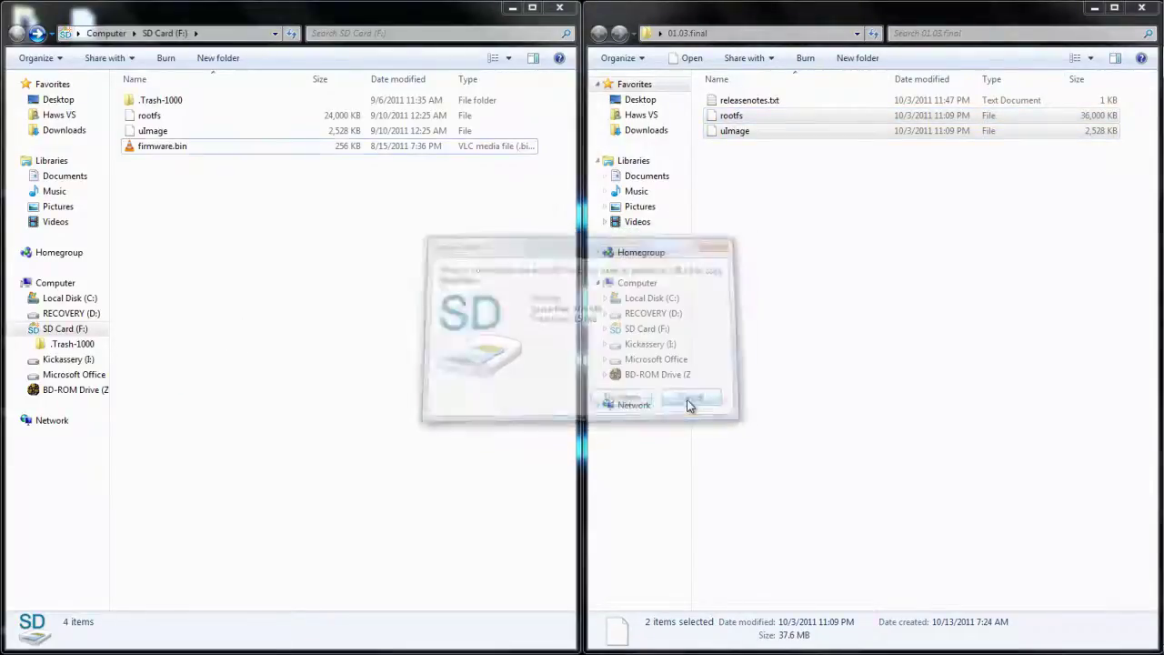
Delete the old rootfs and uImage files from the root of SD Card (F:)
click(204, 119)
shift+click(205, 133)
right_click(205, 134)
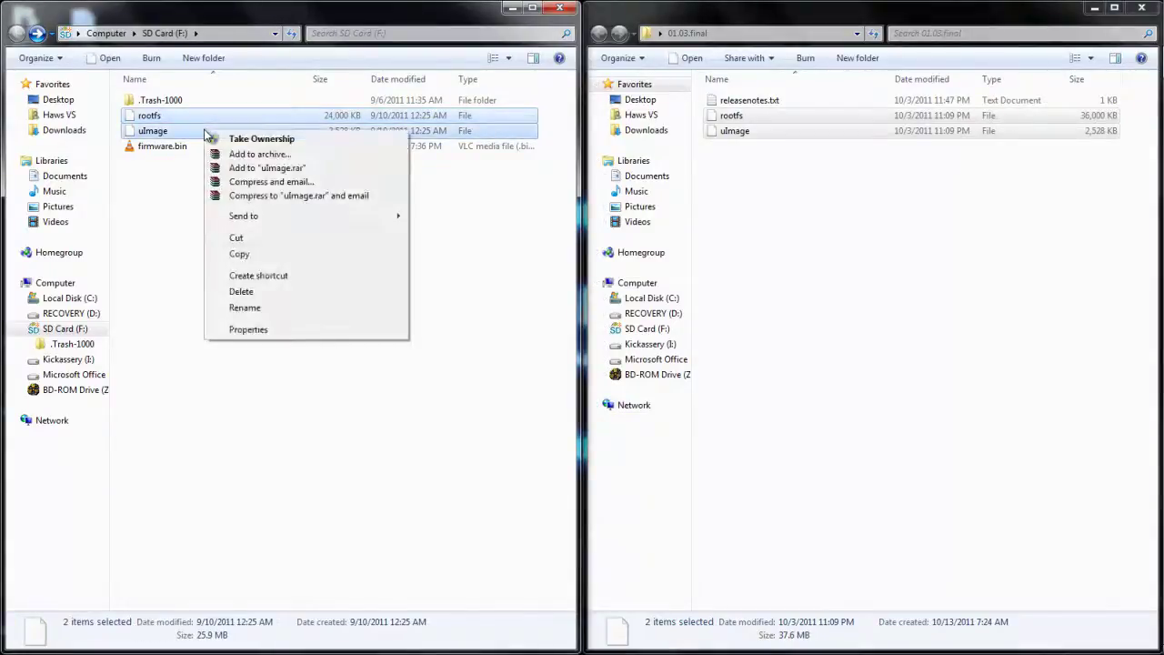
click(269, 292)
click(651, 344)
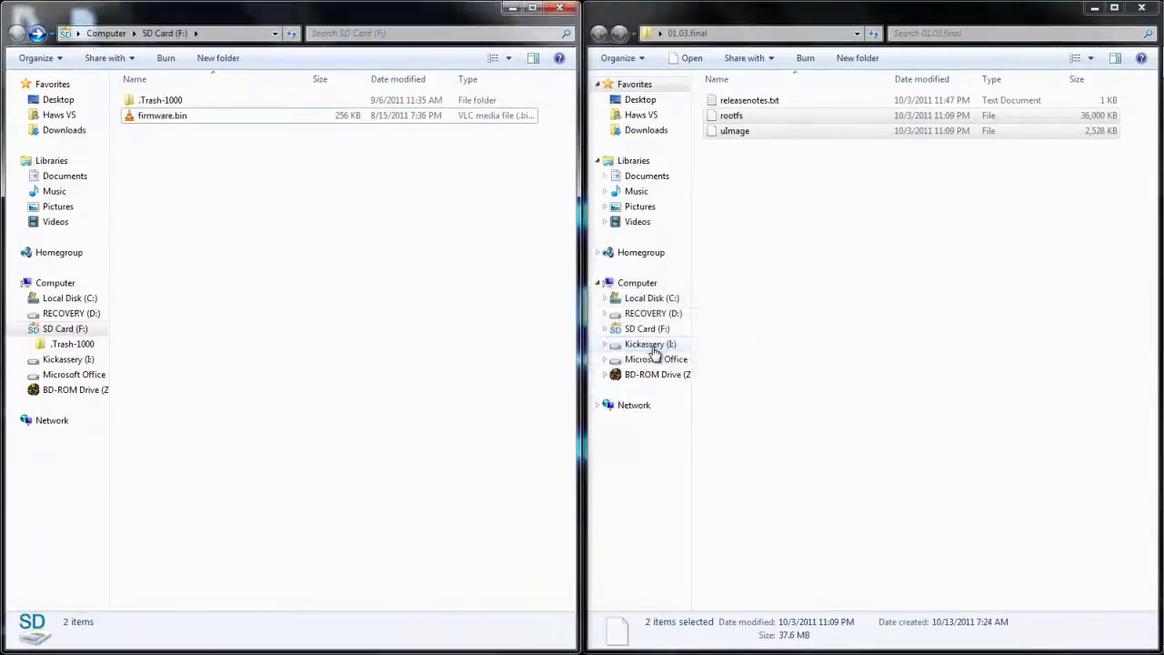
Copy rootfs and uImage from the 01.03.final folder to the root of SD Card (F:)
drag(878, 192, 733, 117)
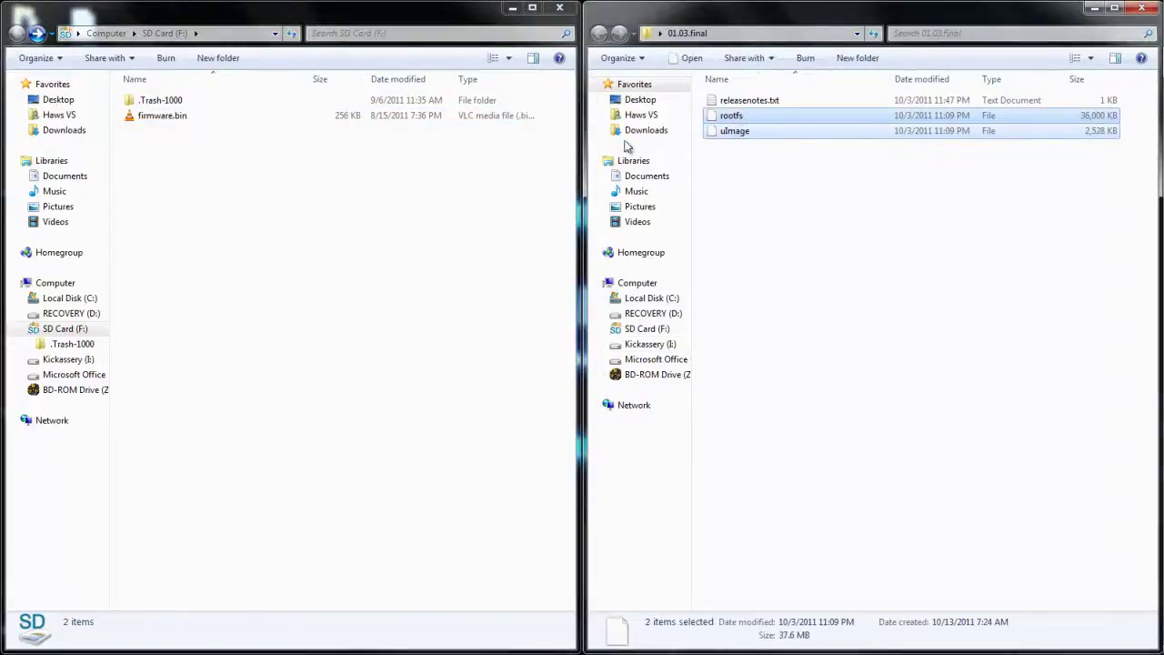
drag(625, 146, 291, 254)
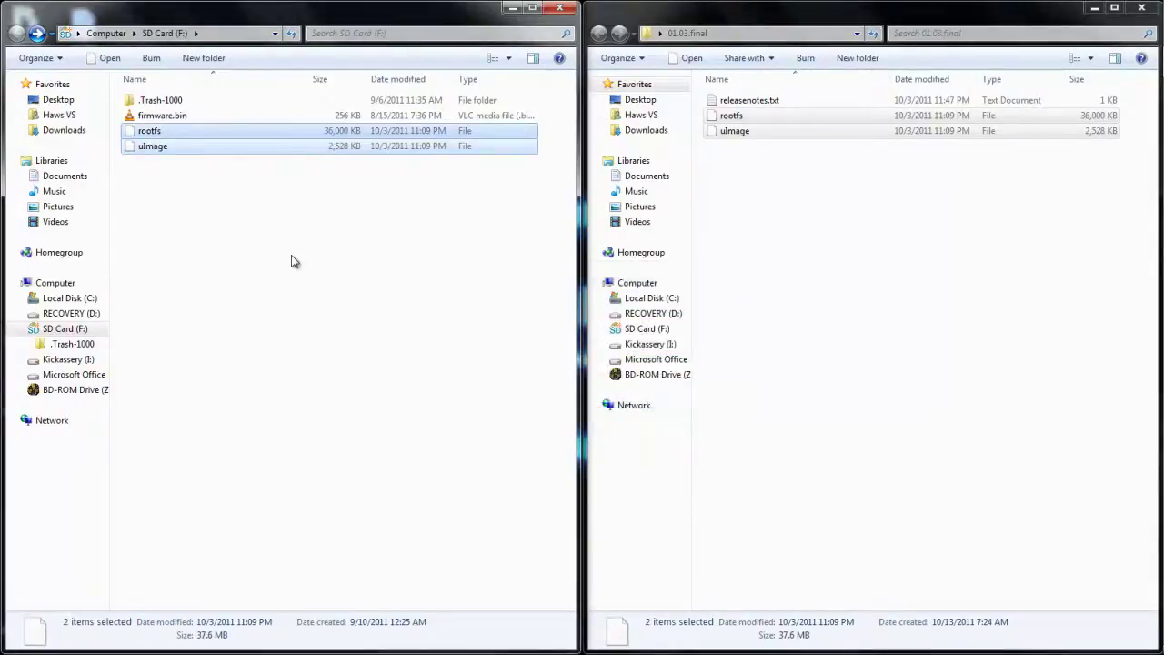
click(291, 256)
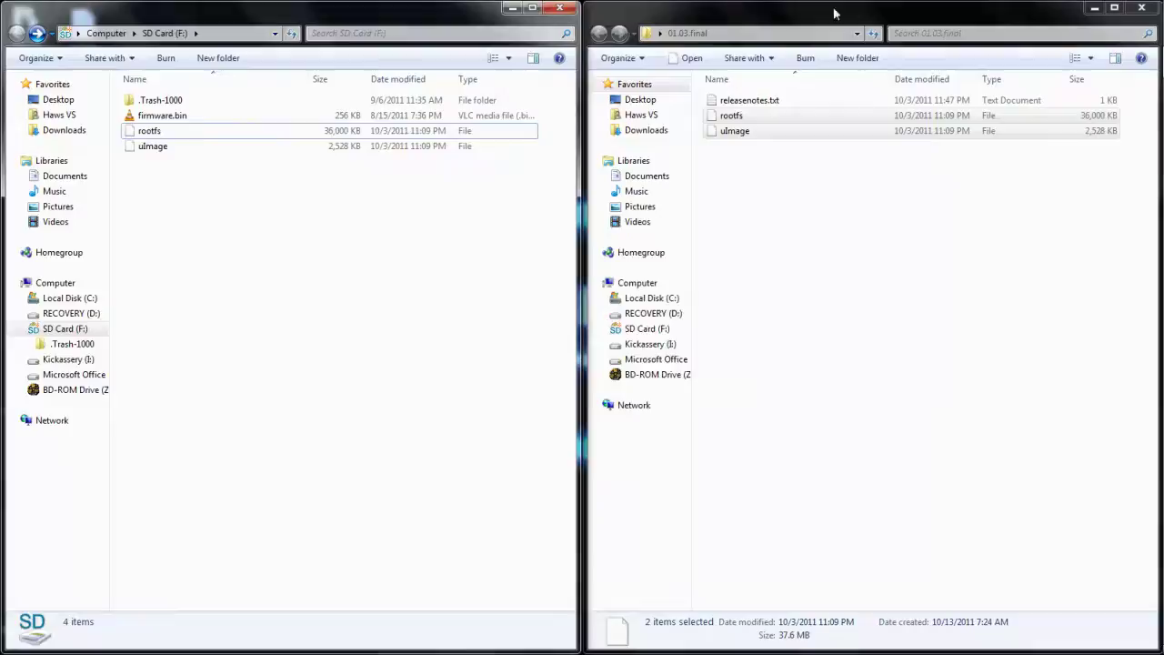
Close the 01.03.final window and dock the Kickassery (I:) drive window beside the SD card window
drag(873, 14, 606, 213)
drag(956, 225, 580, 297)
click(835, 283)
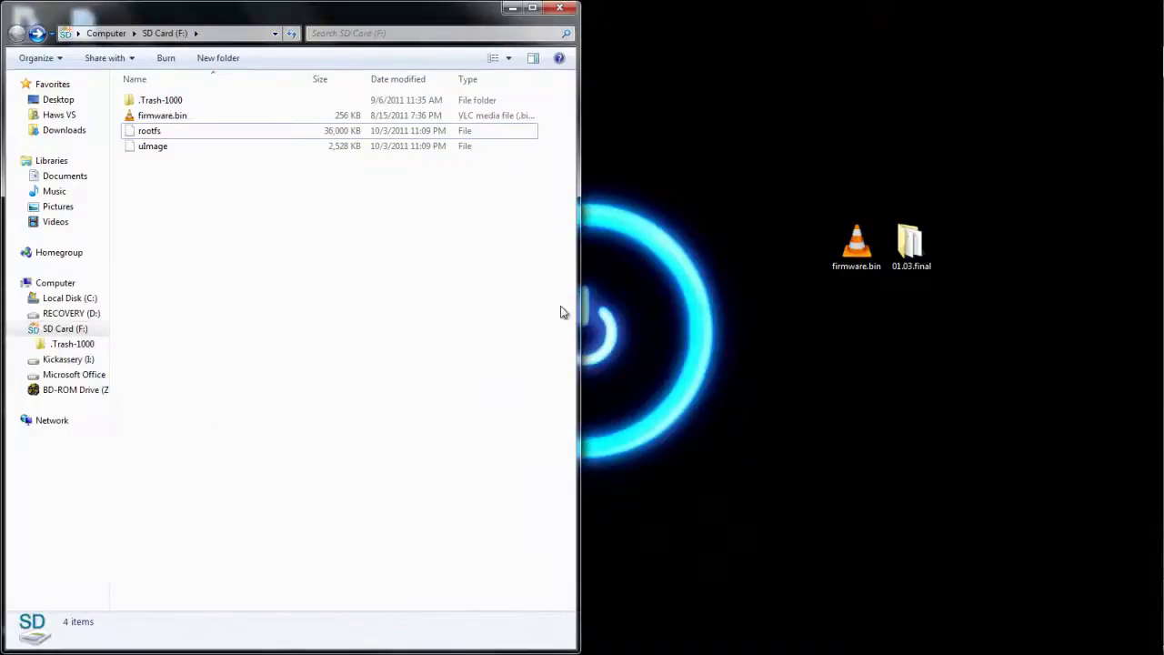
mouse_move(1159, 166)
mouse_move(1144, 88)
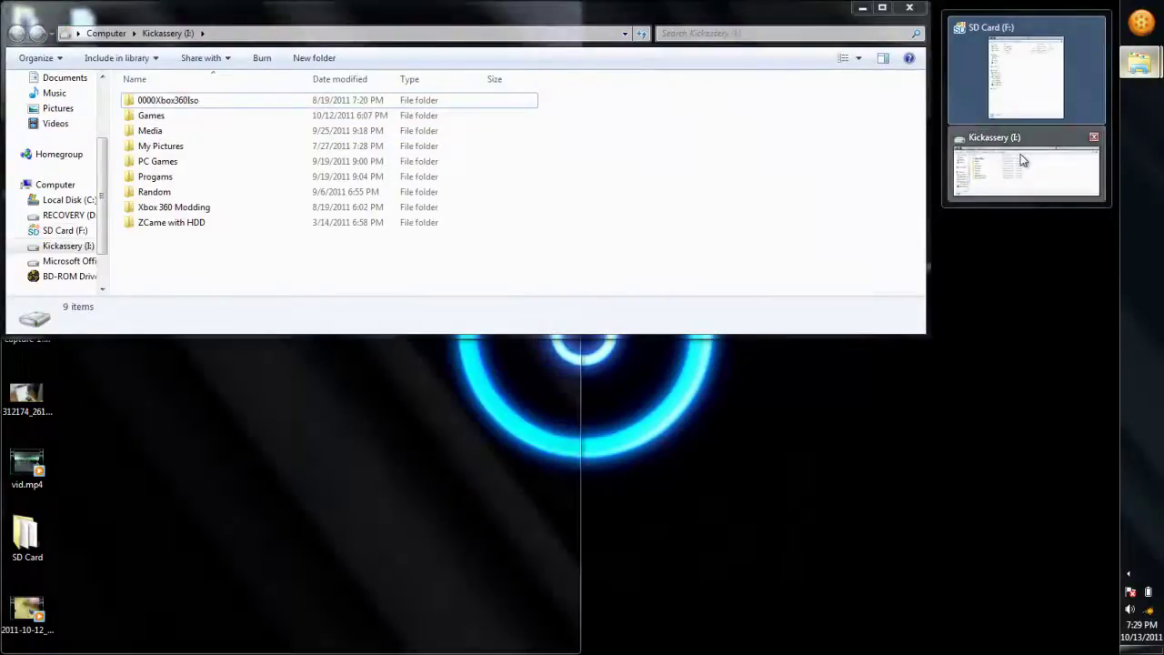
click(1020, 153)
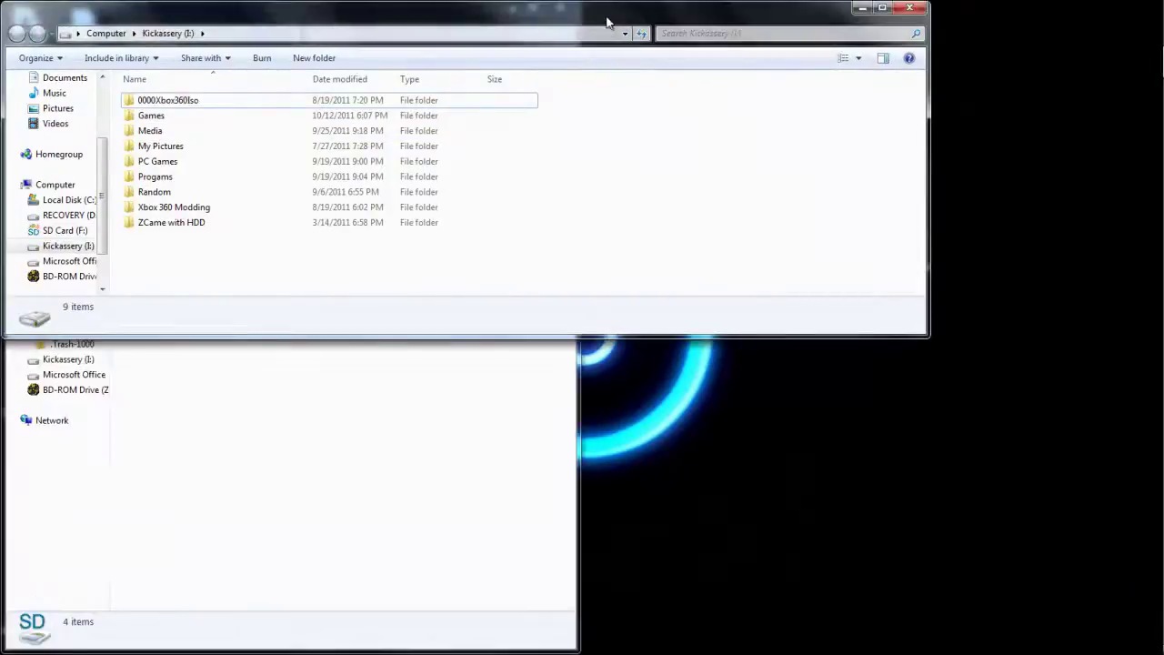
key(super+Right)
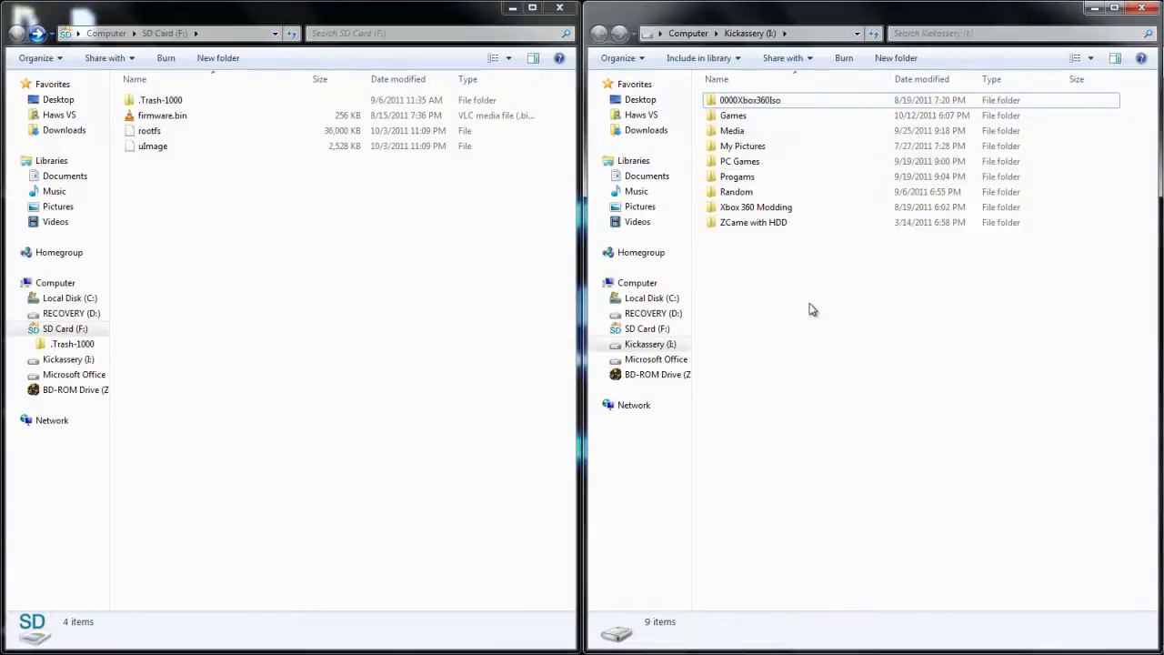
Create a new folder named Shooter inside the Games folder on Kickassery (I:)
double_click(734, 119)
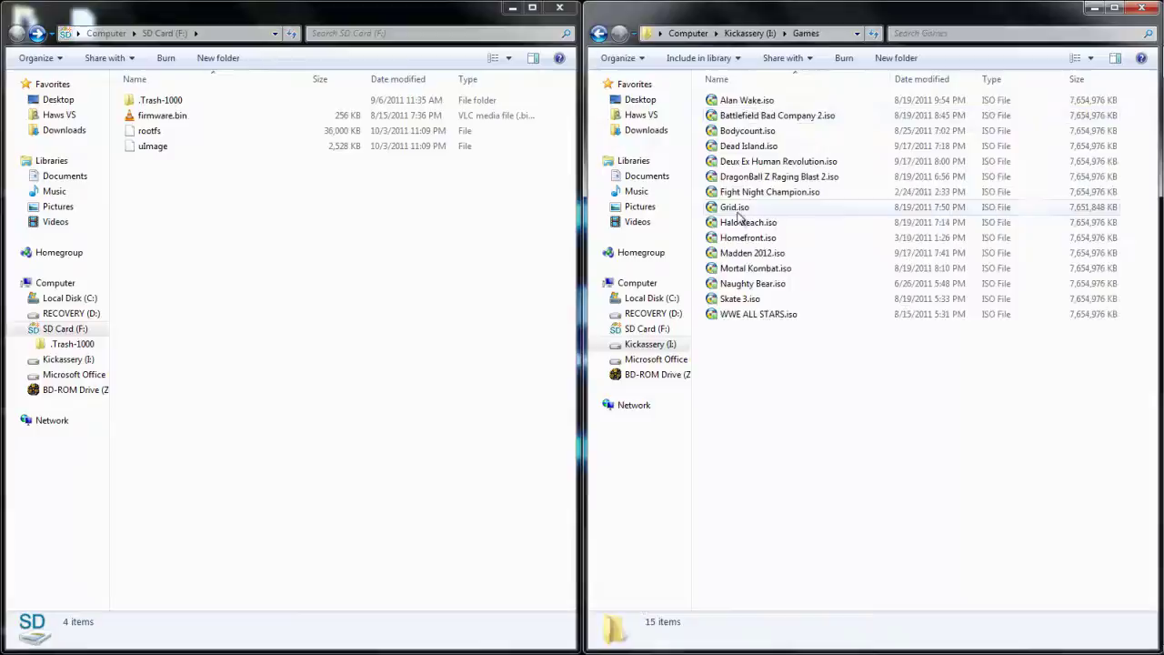
right_click(766, 374)
mouse_move(820, 576)
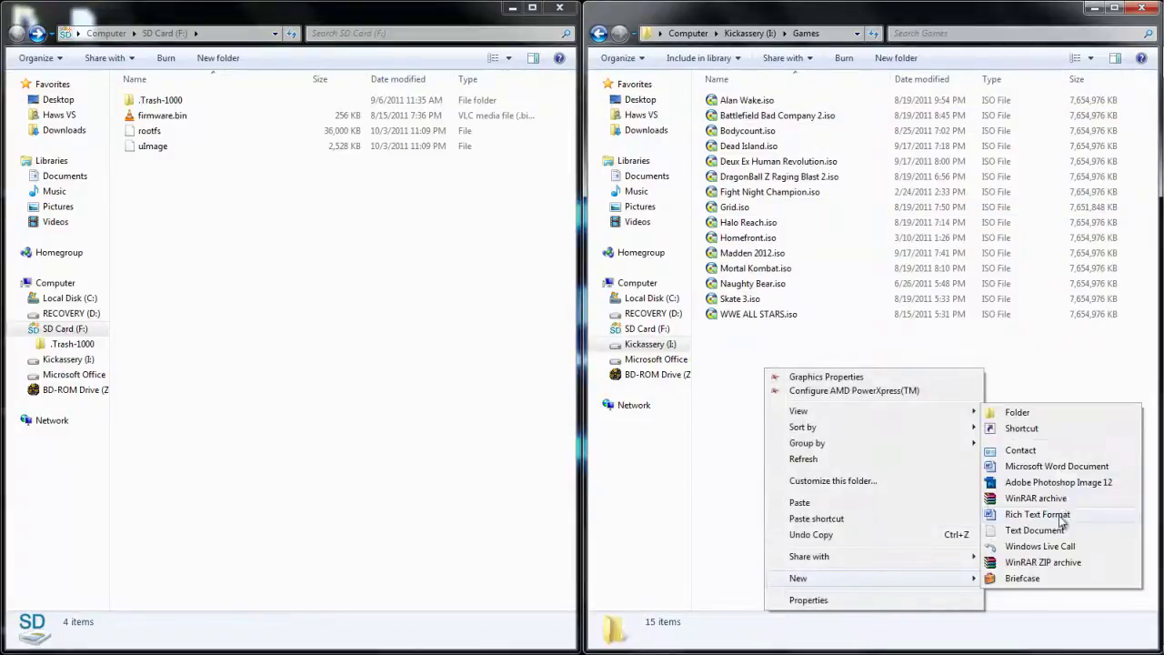
click(1035, 418)
text(Shooter)
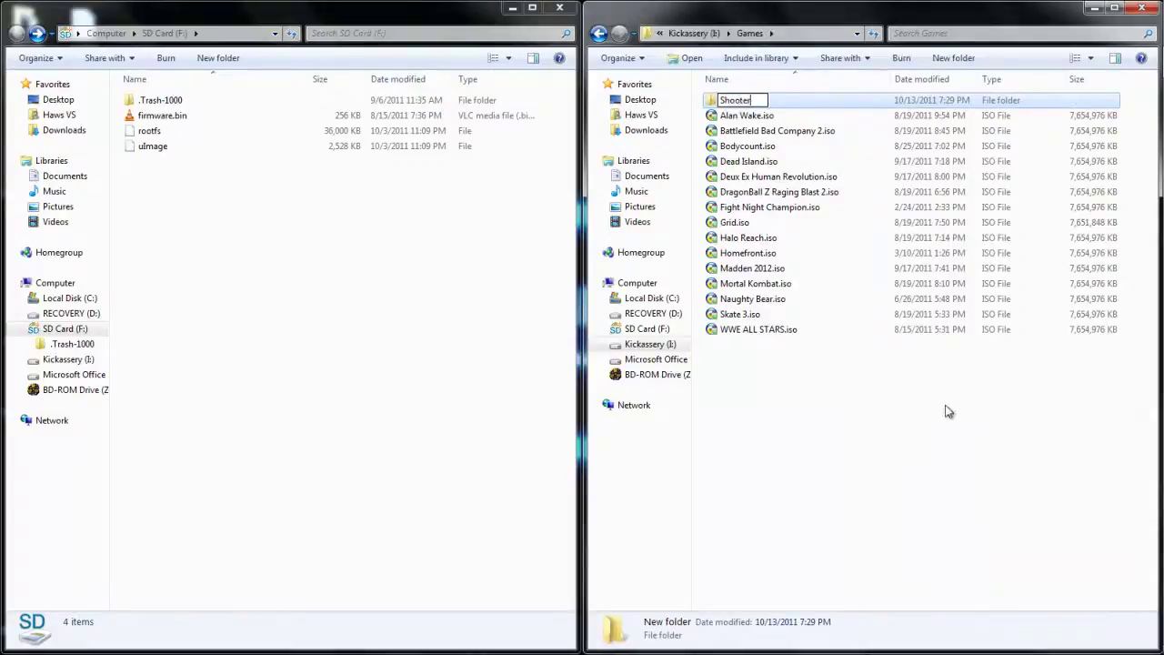
click(946, 411)
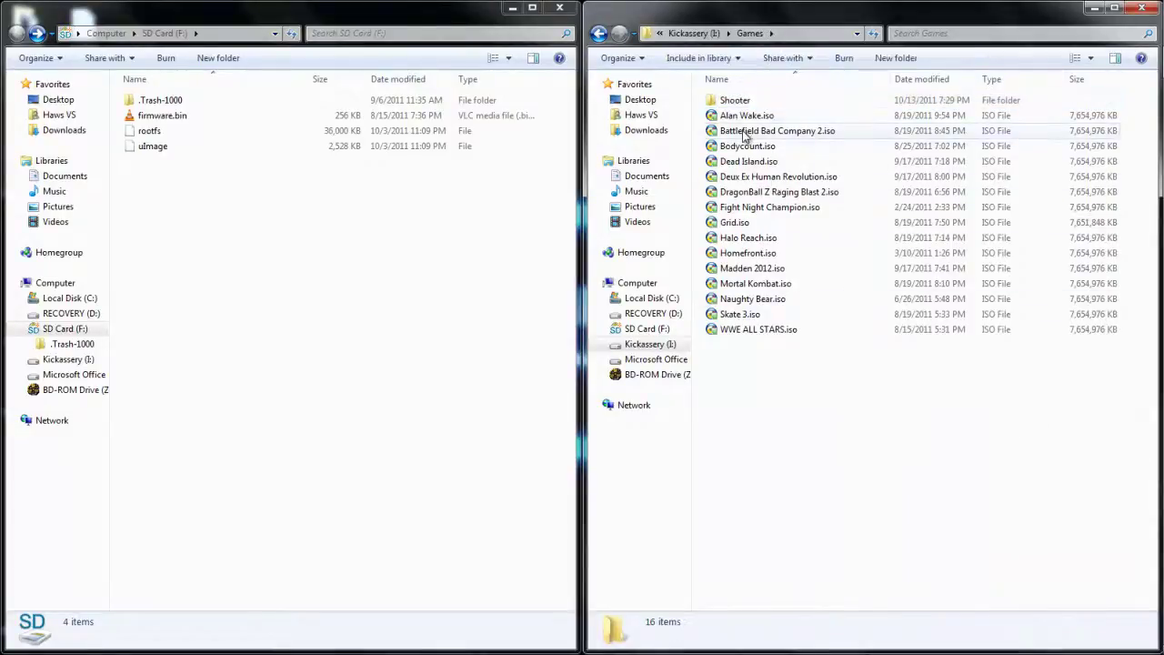
Move Battlefield Bad Company 2.iso into the Shooter folder and close the Kickassery (I:) window
drag(751, 130, 733, 101)
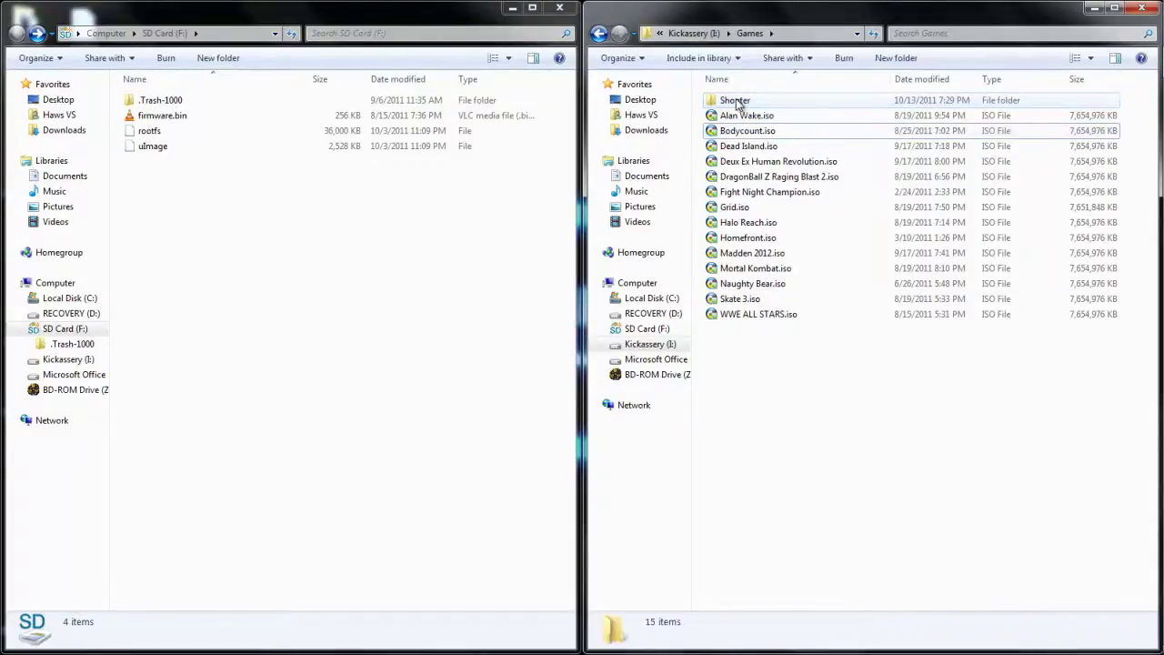
click(599, 34)
click(617, 34)
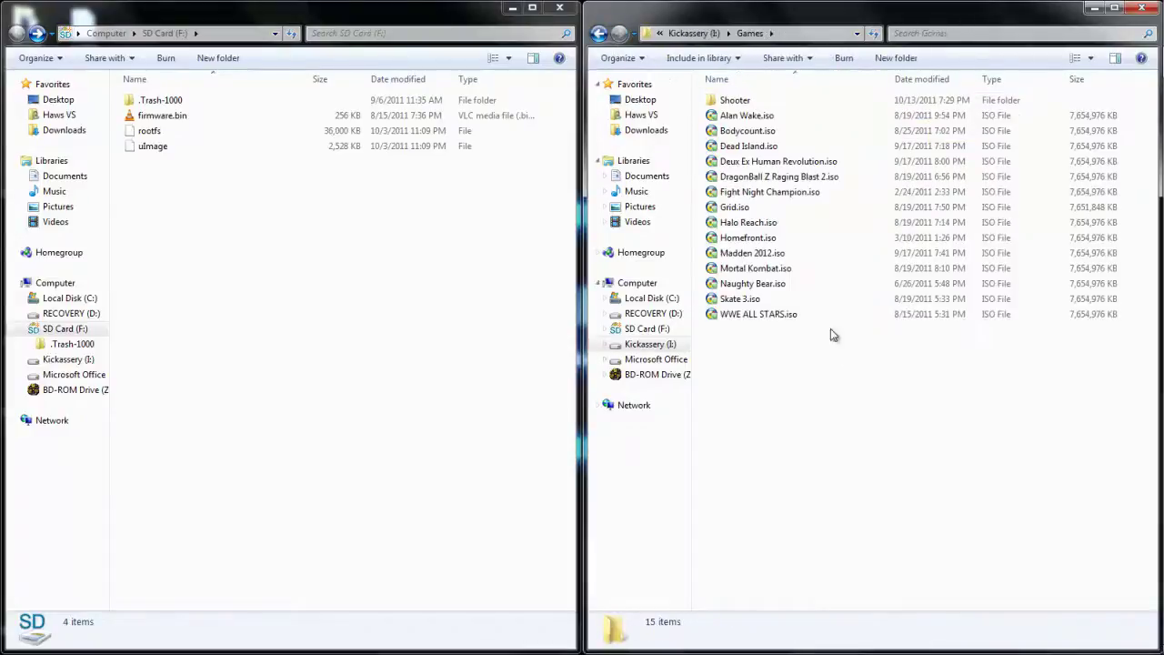
click(1140, 9)
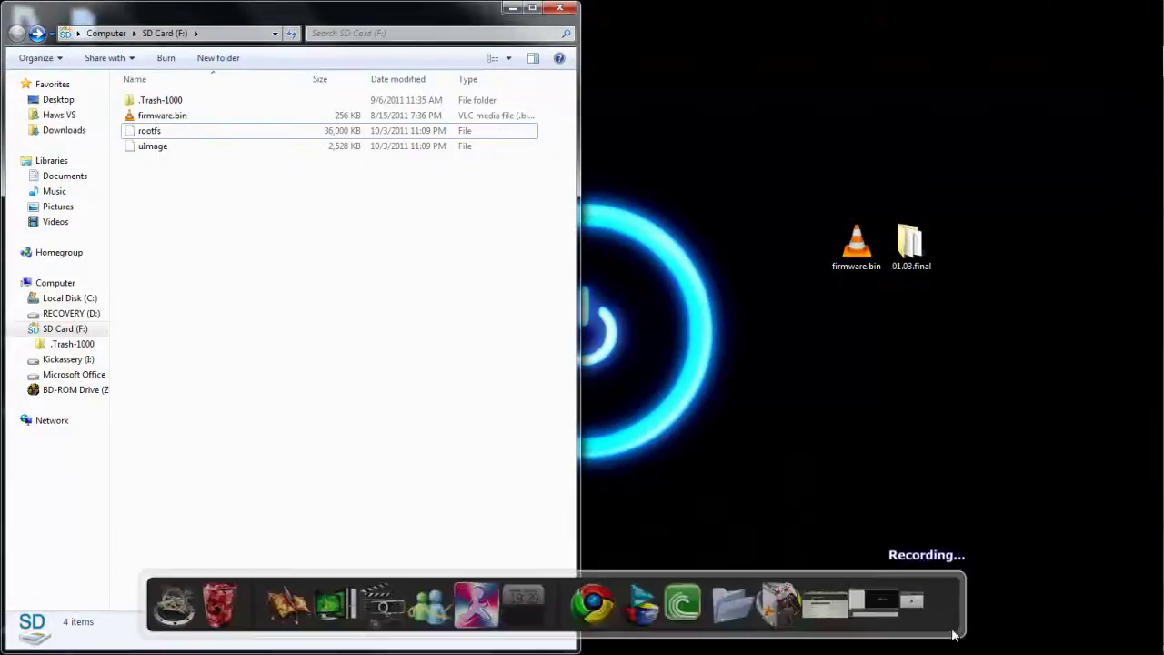
click(920, 605)
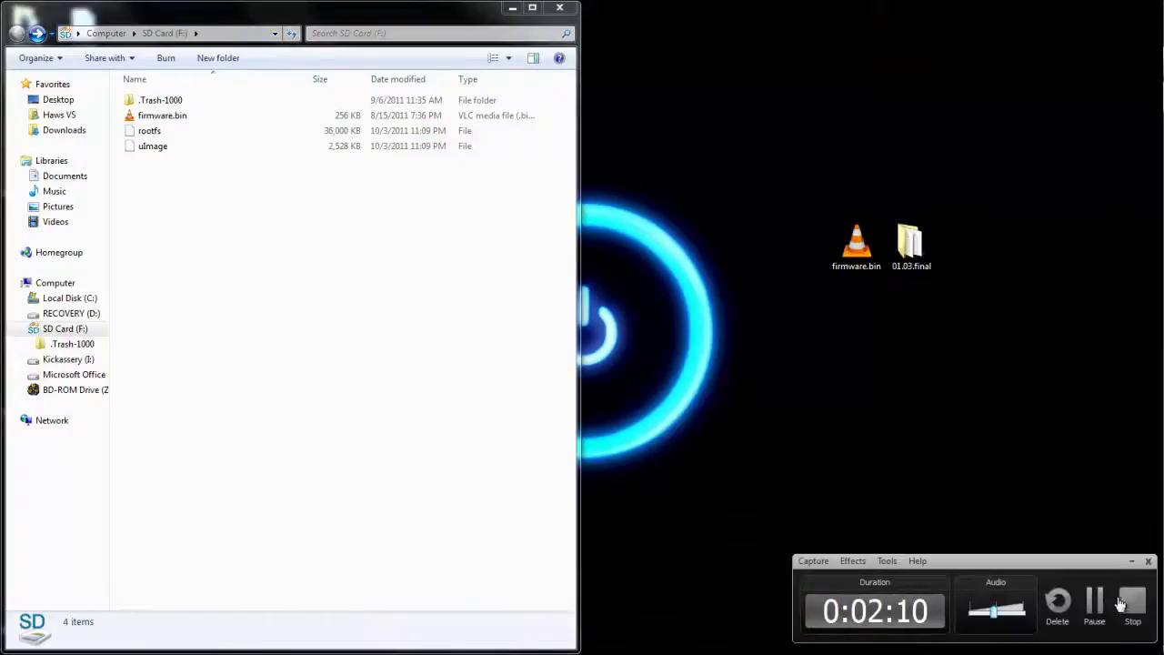